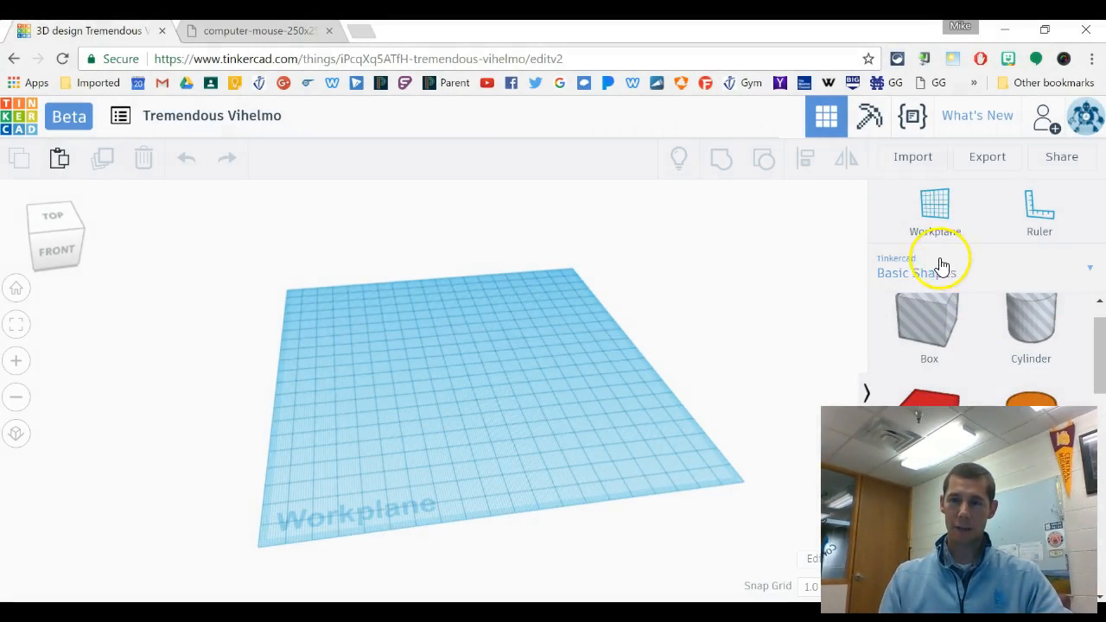
- Place a solid red box from the Basic Shapes collection on the middle of the workplane
click(1019, 266)
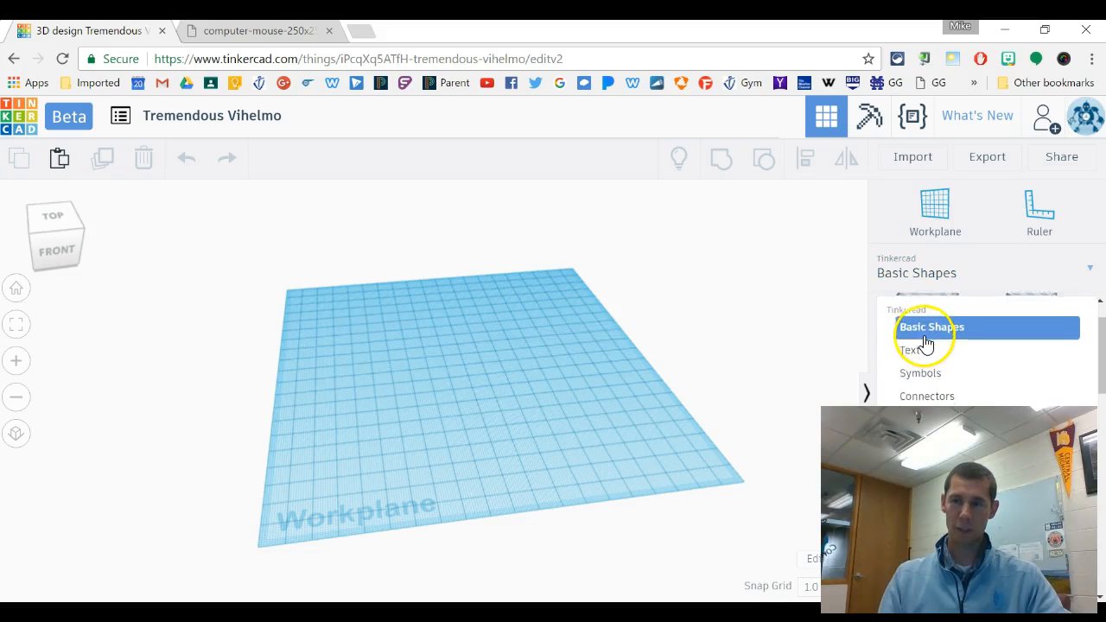
click(923, 341)
drag(1100, 350, 1085, 371)
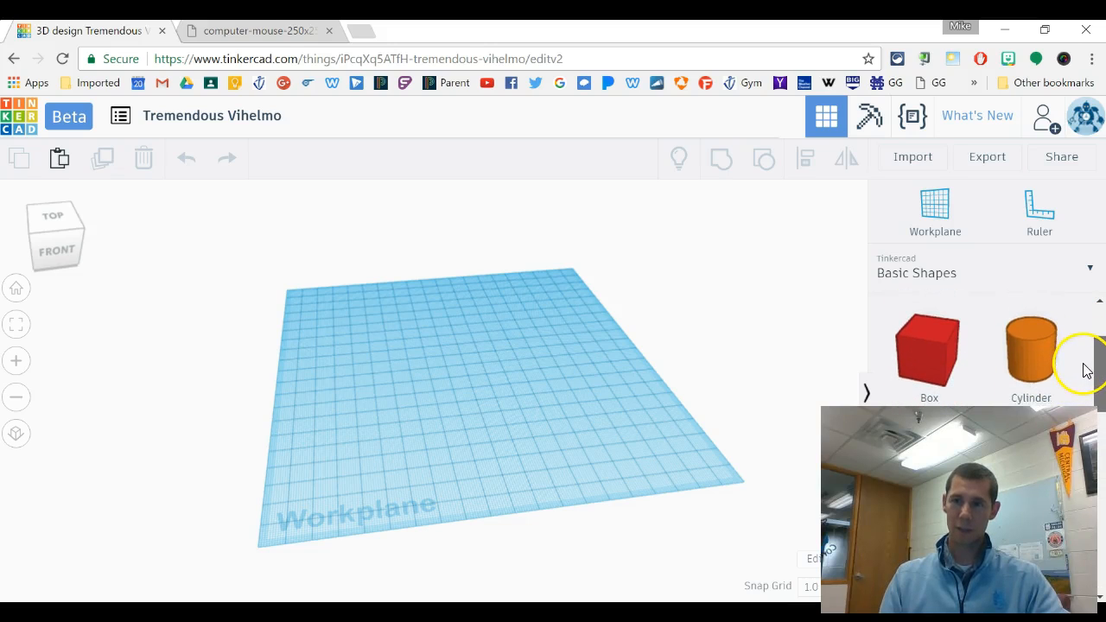
drag(940, 362, 470, 393)
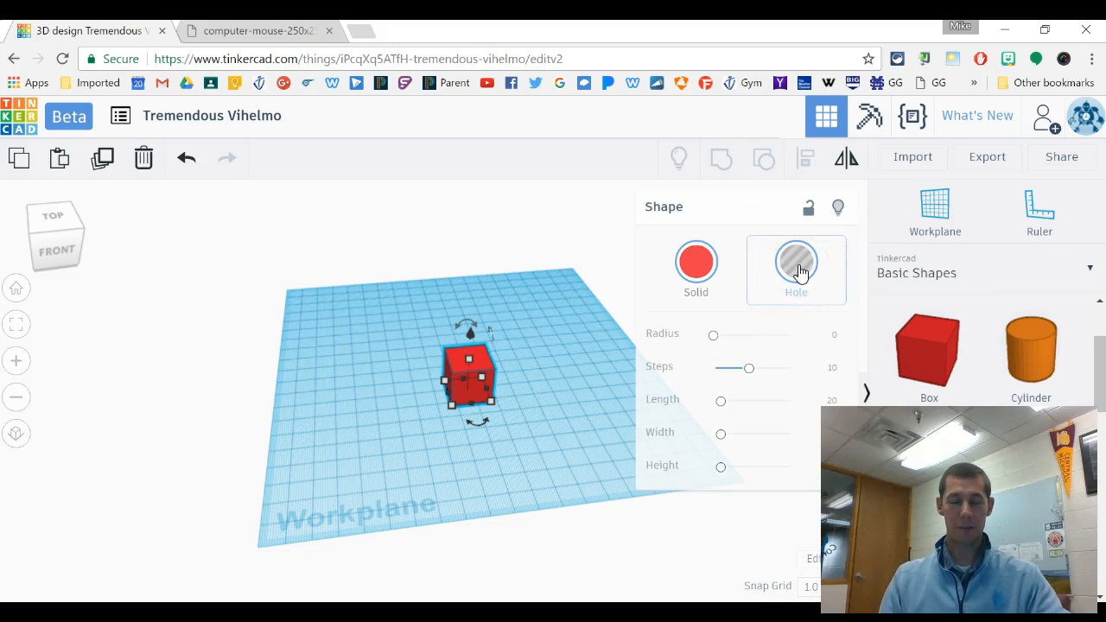
- Try rounding the box with increasing radius values up to 20, and return the radius to 0
mouse_move(714, 338)
mouse_down()
mouse_move(746, 340)
mouse_move(724, 343)
mouse_up()
scroll(481, 392, up, 3)
scroll(511, 368, up, 3)
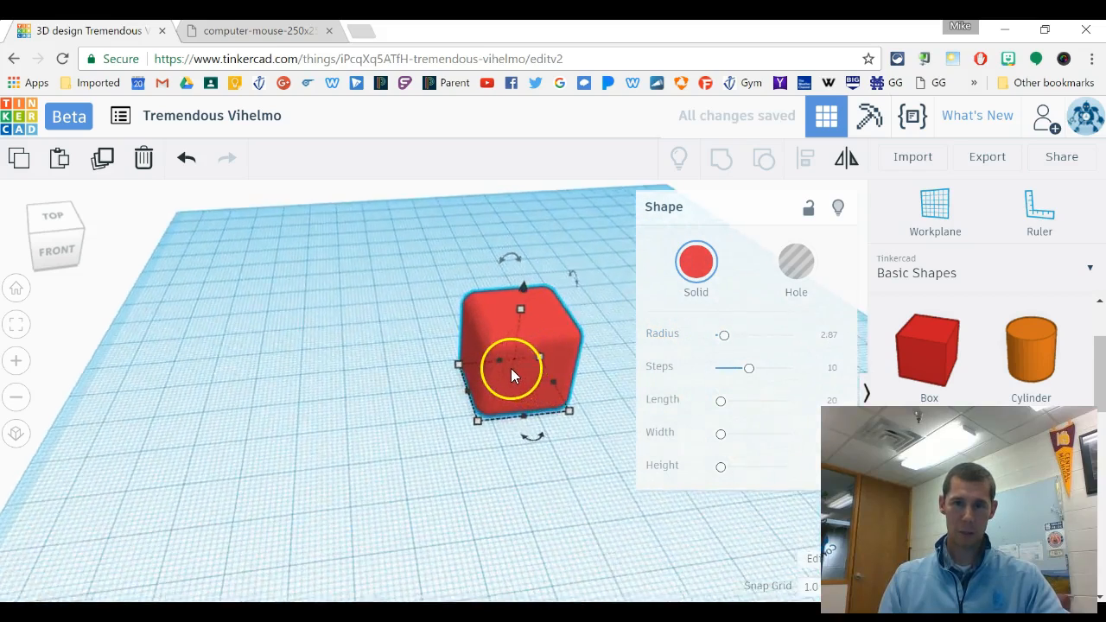
drag(727, 344, 795, 343)
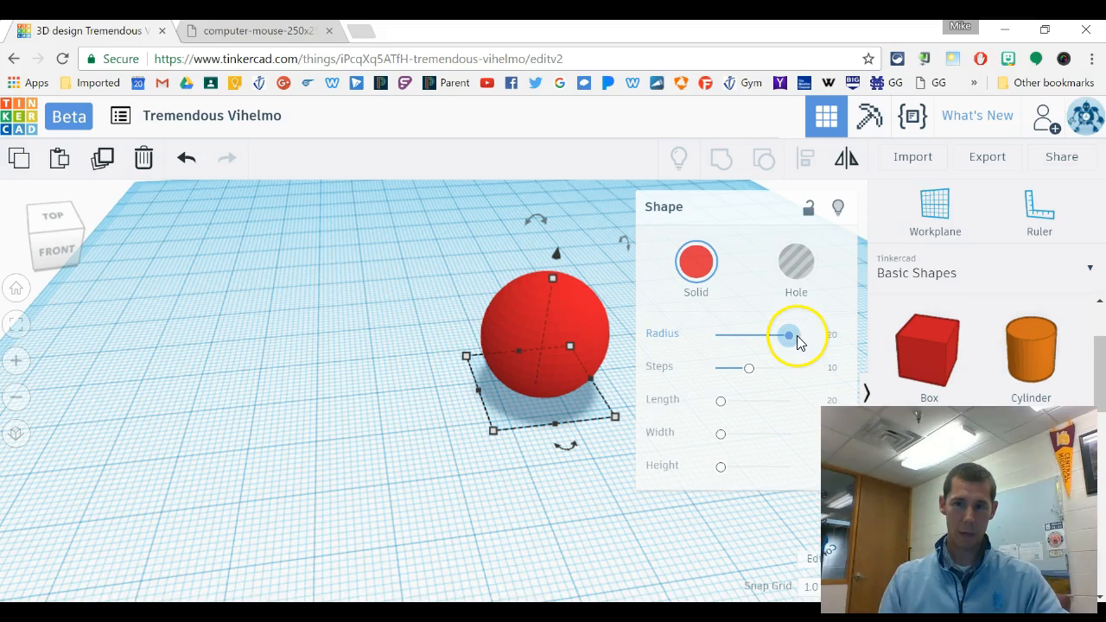
drag(782, 342, 714, 340)
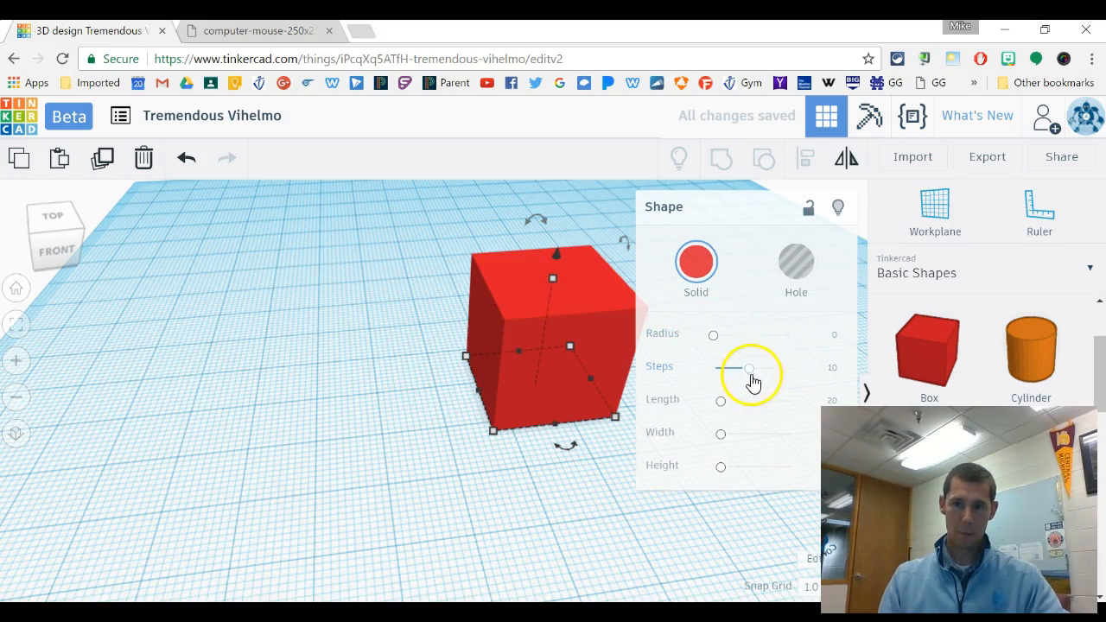
- Resize the box to about 42.6 mm in length and width and 15 mm in height, with 2 steps
drag(747, 373, 731, 406)
drag(722, 434, 719, 469)
drag(734, 375, 716, 376)
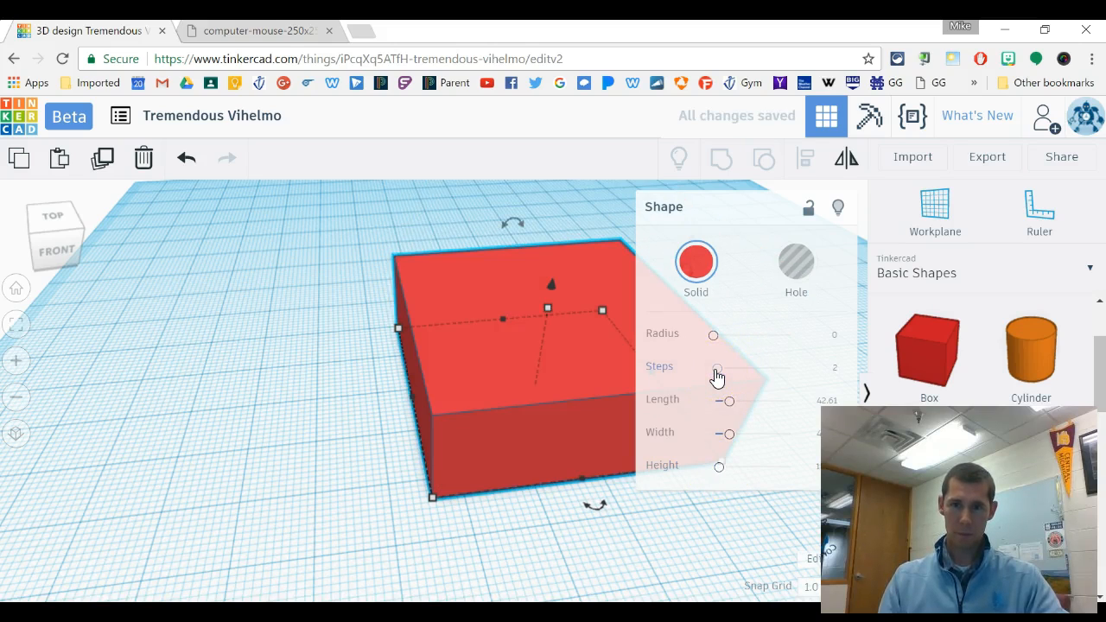
click(607, 542)
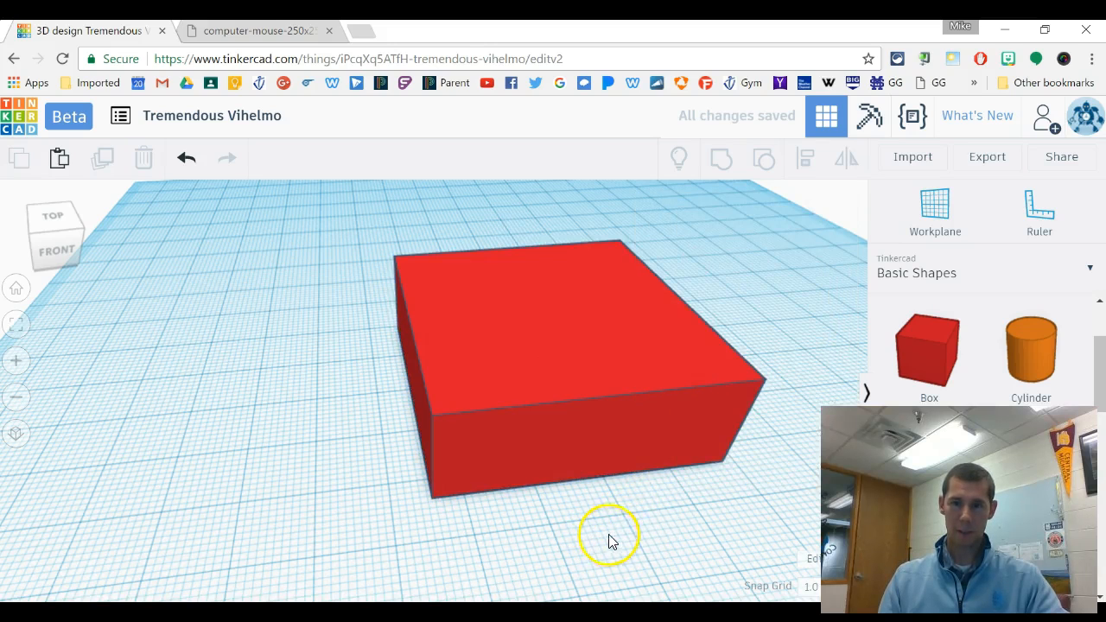
- Hide the red box and make it visible again
click(665, 414)
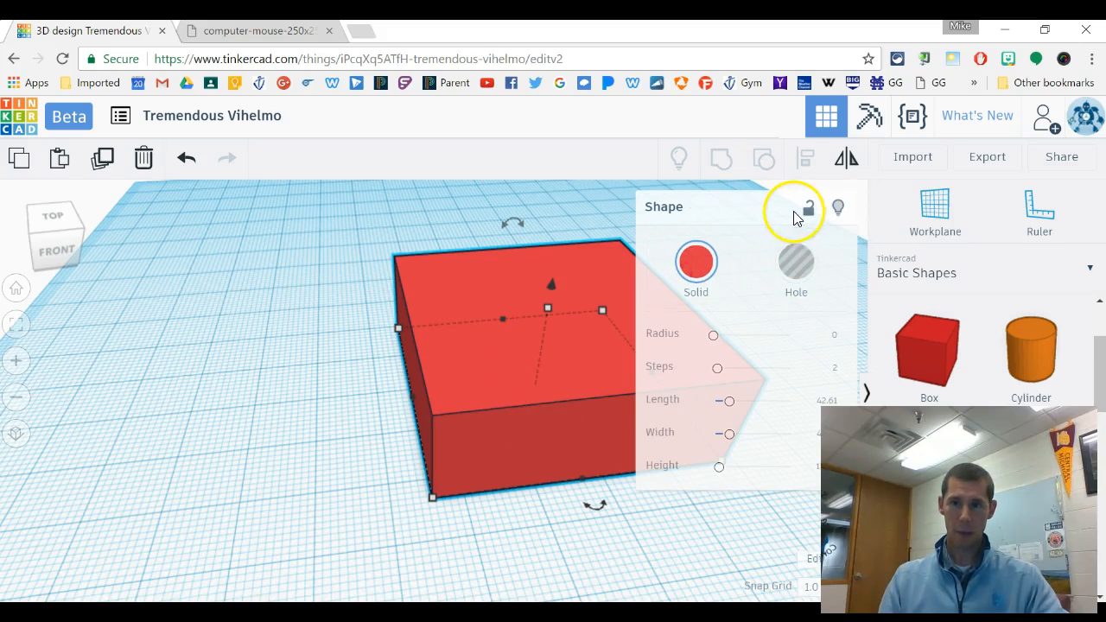
drag(453, 540, 391, 530)
scroll(535, 449, down, 5)
right_drag(590, 478, 521, 443)
click(521, 442)
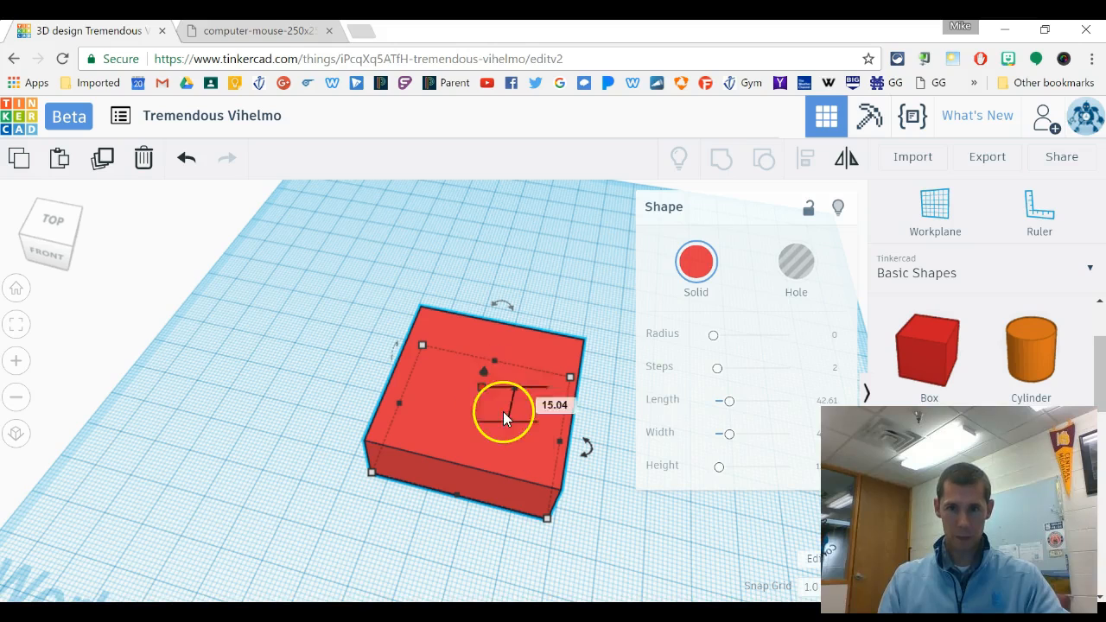
click(838, 209)
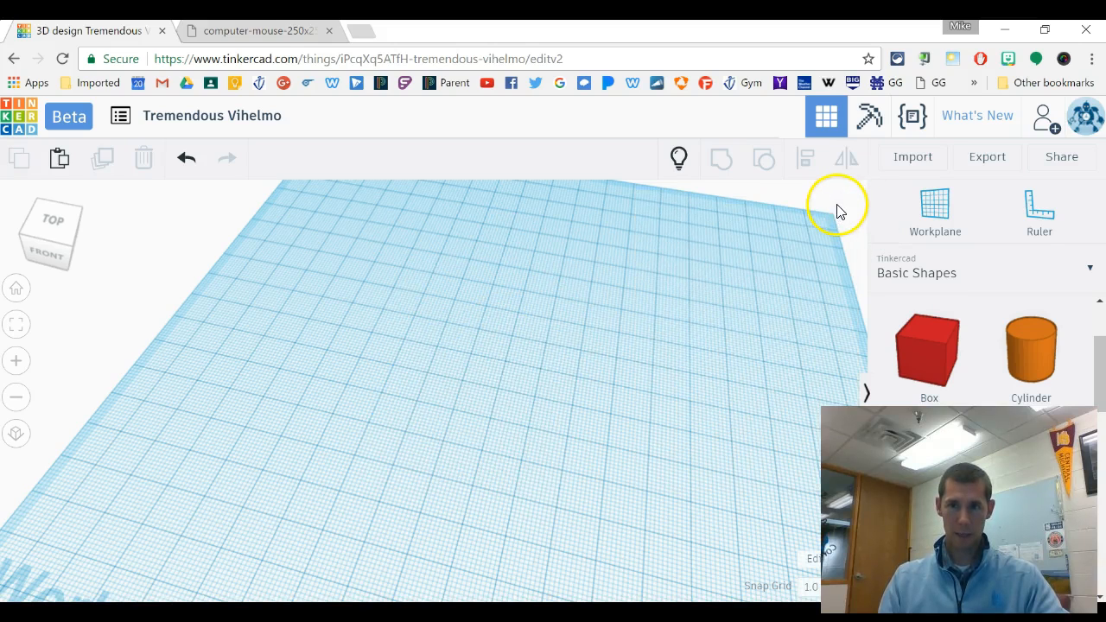
click(692, 165)
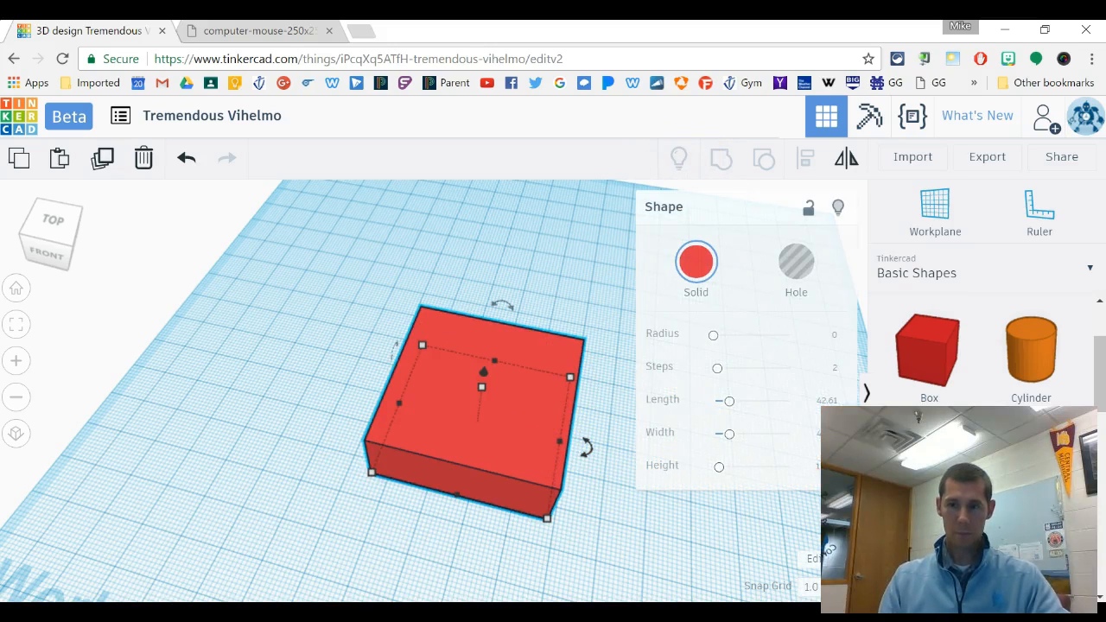
- Reshape the box's footprint directly on the workplane to about 48 by 42 mm
right_drag(585, 527, 424, 342)
right_drag(528, 417, 468, 370)
right_drag(491, 439, 405, 469)
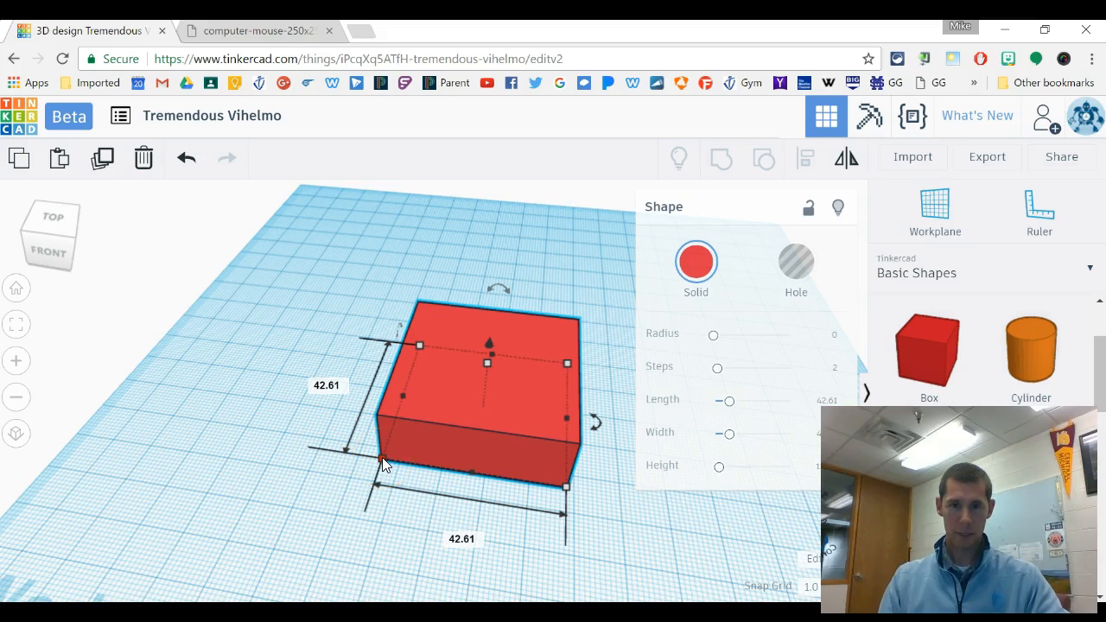
mouse_move(381, 458)
mouse_down()
mouse_move(337, 472)
mouse_move(277, 461)
mouse_move(276, 385)
mouse_move(365, 446)
mouse_up()
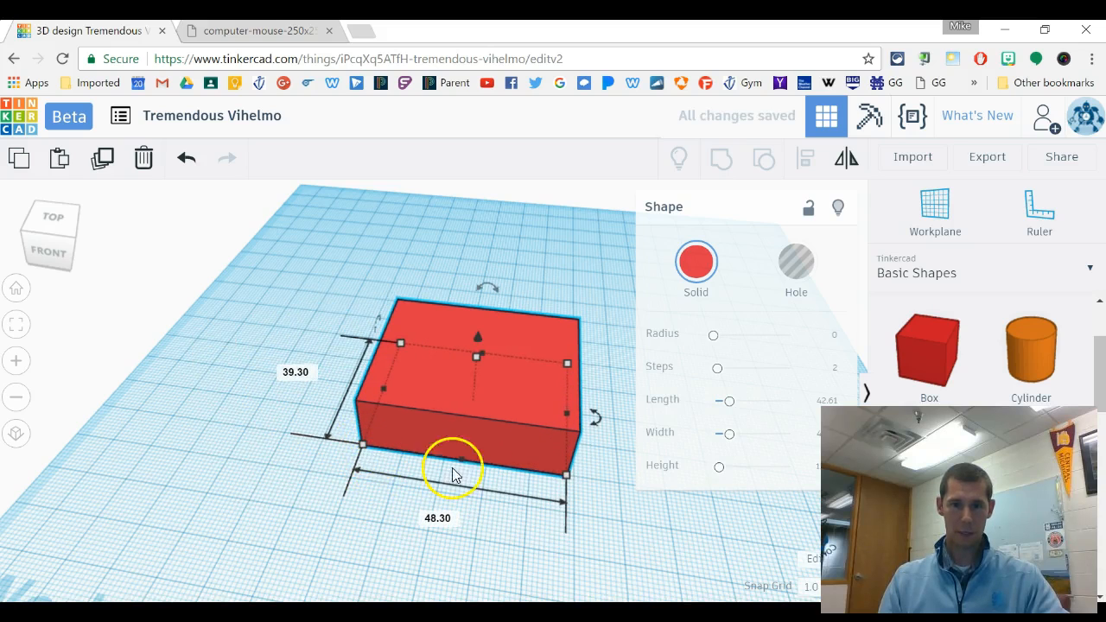
mouse_move(463, 468)
mouse_down()
mouse_move(446, 507)
mouse_move(467, 458)
mouse_move(460, 480)
mouse_move(469, 463)
mouse_move(459, 469)
mouse_up()
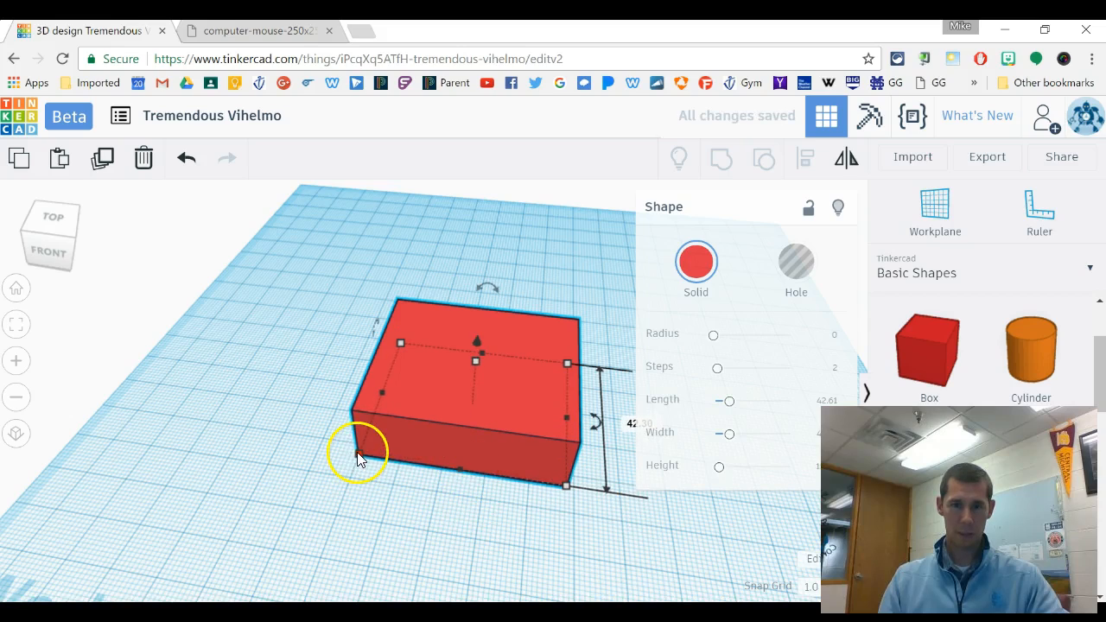
- Reduce the box's height to 13 mm and enlarge its footprint slightly from one corner
right_drag(501, 499, 307, 467)
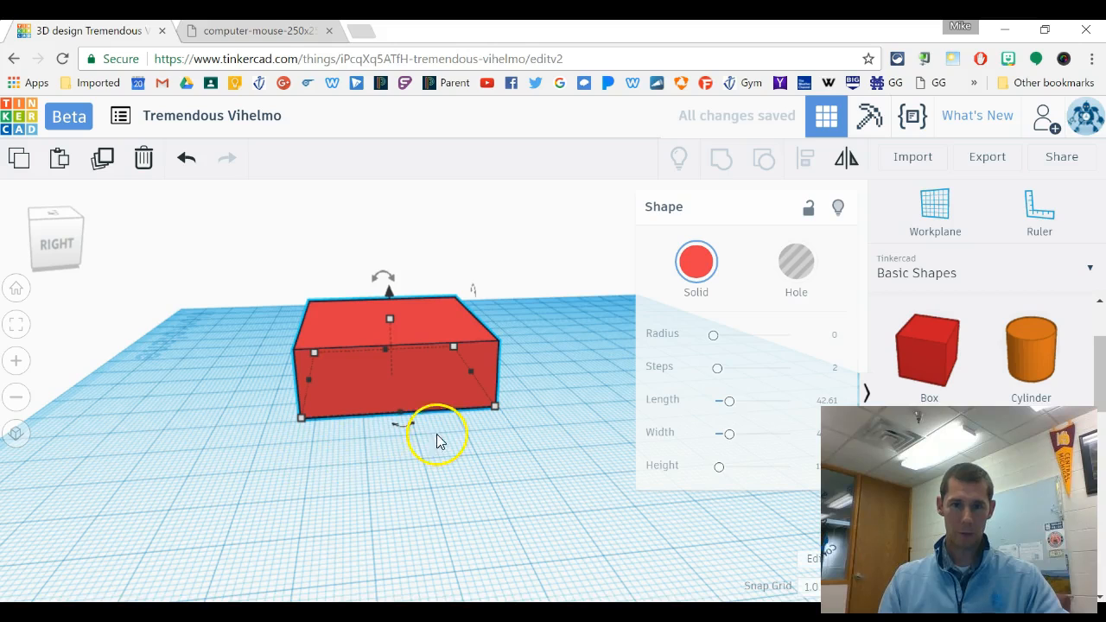
mouse_move(390, 318)
mouse_down()
mouse_move(403, 235)
mouse_move(406, 329)
mouse_up()
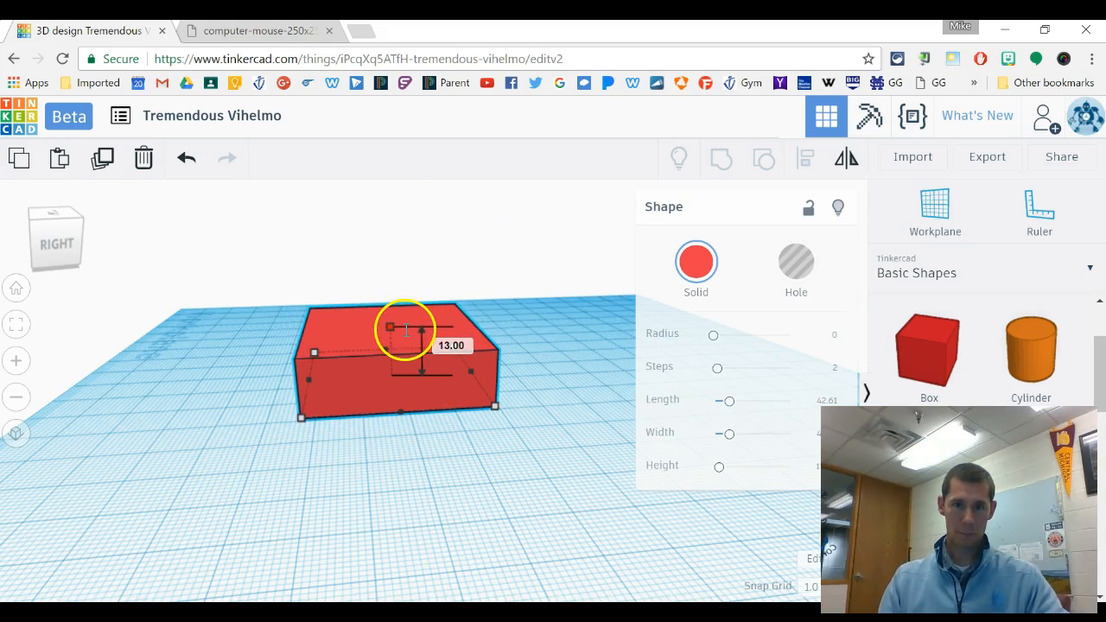
drag(497, 413, 519, 415)
- Try rotating the box about its different axes
mouse_move(391, 284)
mouse_down()
mouse_move(357, 292)
mouse_move(365, 360)
mouse_move(449, 390)
mouse_move(459, 279)
mouse_move(375, 259)
mouse_move(329, 323)
mouse_move(345, 296)
mouse_move(391, 279)
mouse_move(394, 292)
mouse_up()
right_drag(453, 464, 522, 441)
drag(528, 429, 548, 459)
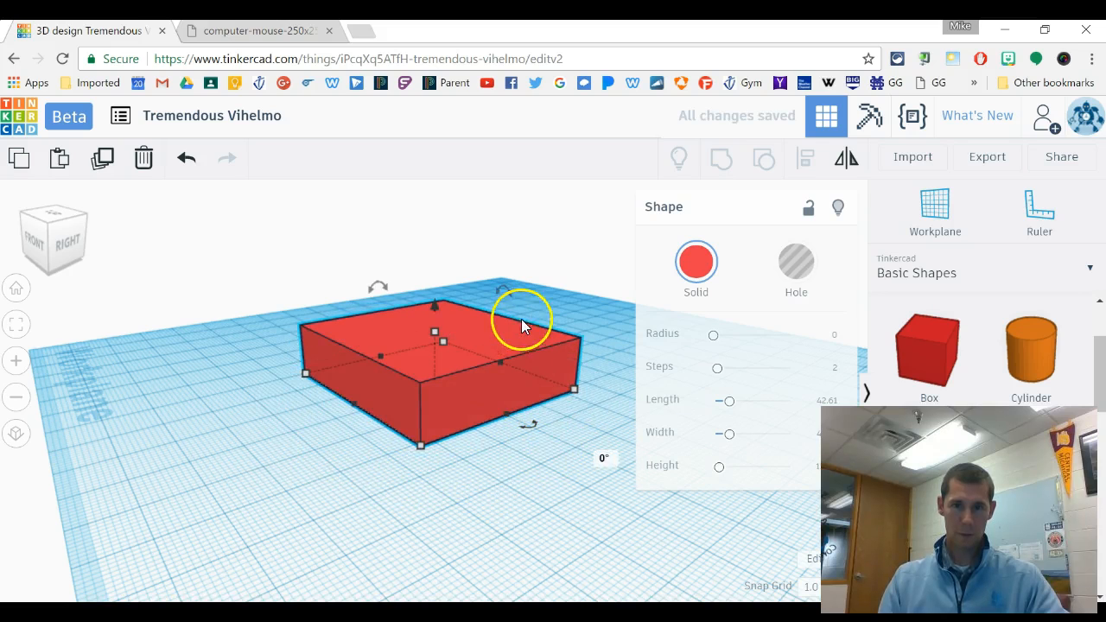
mouse_move(509, 293)
mouse_down()
mouse_move(519, 353)
mouse_move(509, 307)
mouse_up()
- Raise the box 22 mm above the workplane
right_drag(492, 478, 521, 496)
right_drag(462, 516, 531, 413)
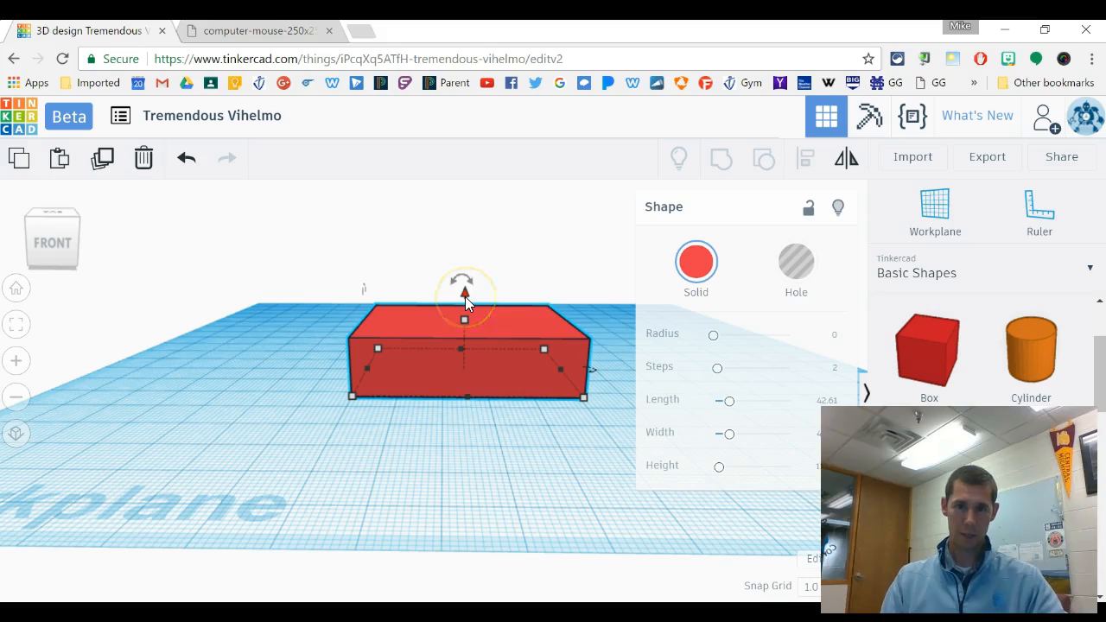
drag(464, 296, 477, 206)
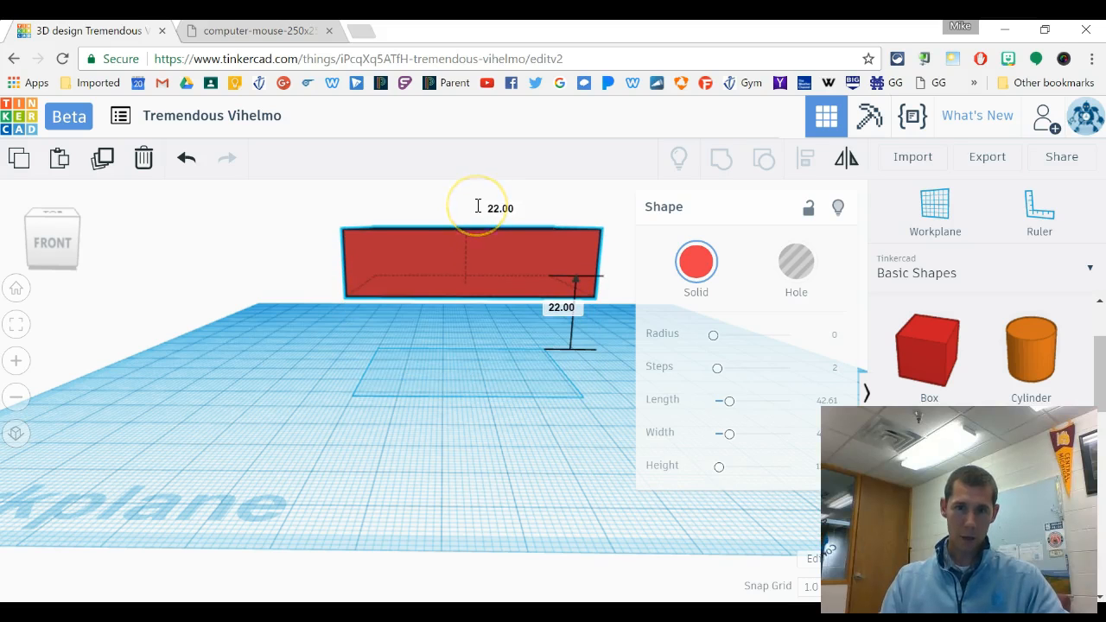
mouse_move(497, 401)
right_down()
mouse_move(506, 377)
mouse_move(489, 407)
mouse_move(498, 414)
right_up()
- Place a Round Roof shape on the workplane in front of the raised box
drag(1099, 362, 1099, 418)
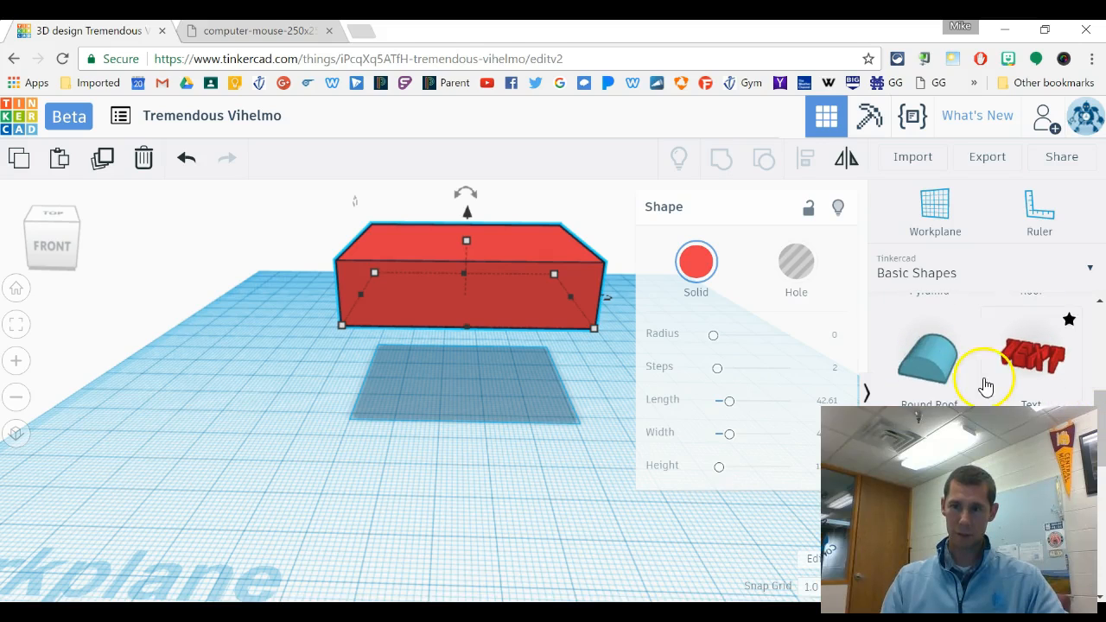
drag(914, 358, 492, 403)
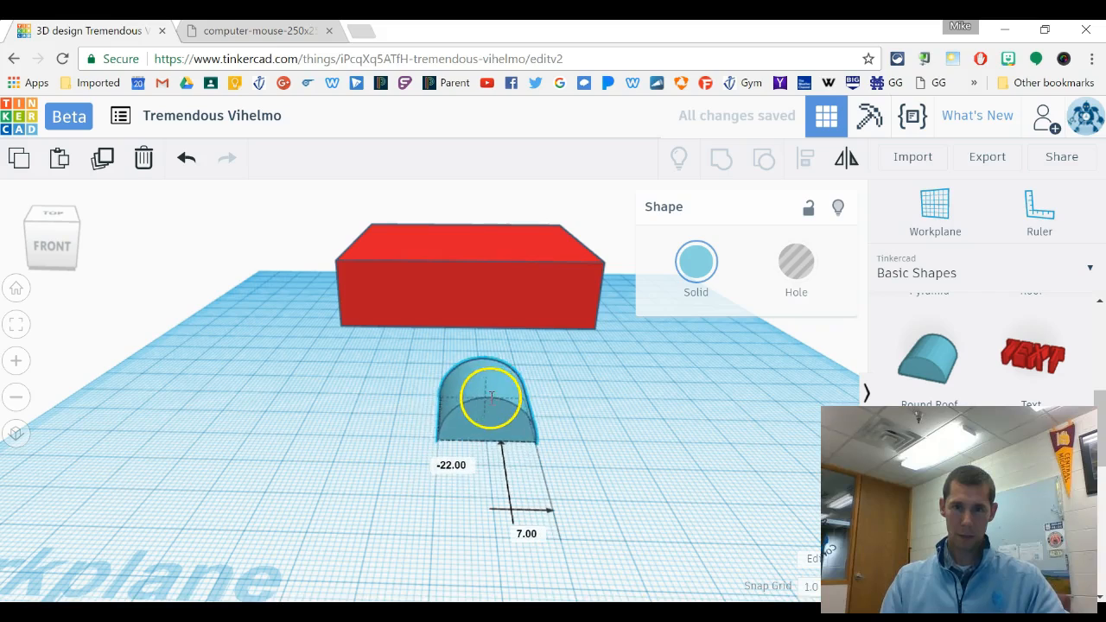
mouse_move(558, 469)
right_down()
mouse_move(575, 448)
mouse_move(558, 472)
mouse_move(571, 478)
mouse_move(566, 466)
right_up()
click(511, 396)
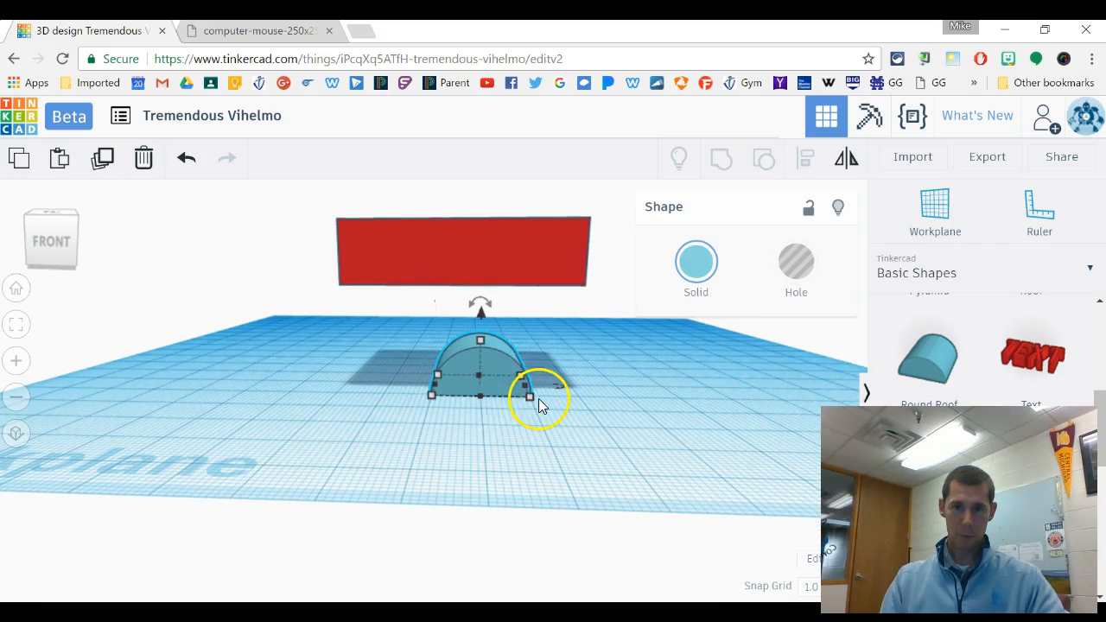
- Enlarge the round roof's footprint from its two front corners
drag(528, 395, 548, 425)
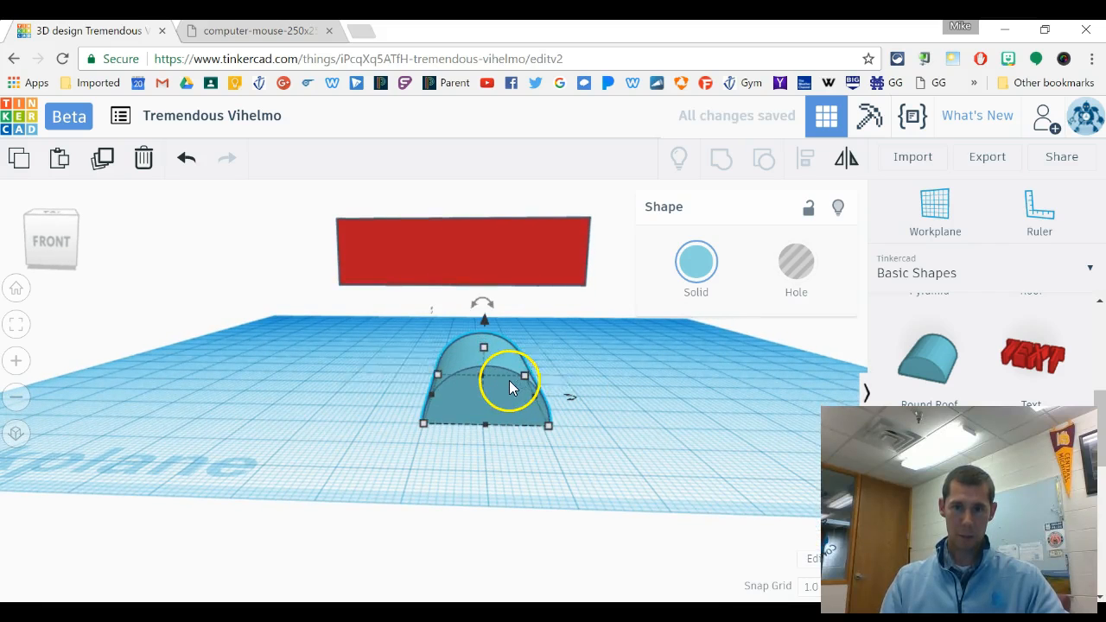
click(489, 261)
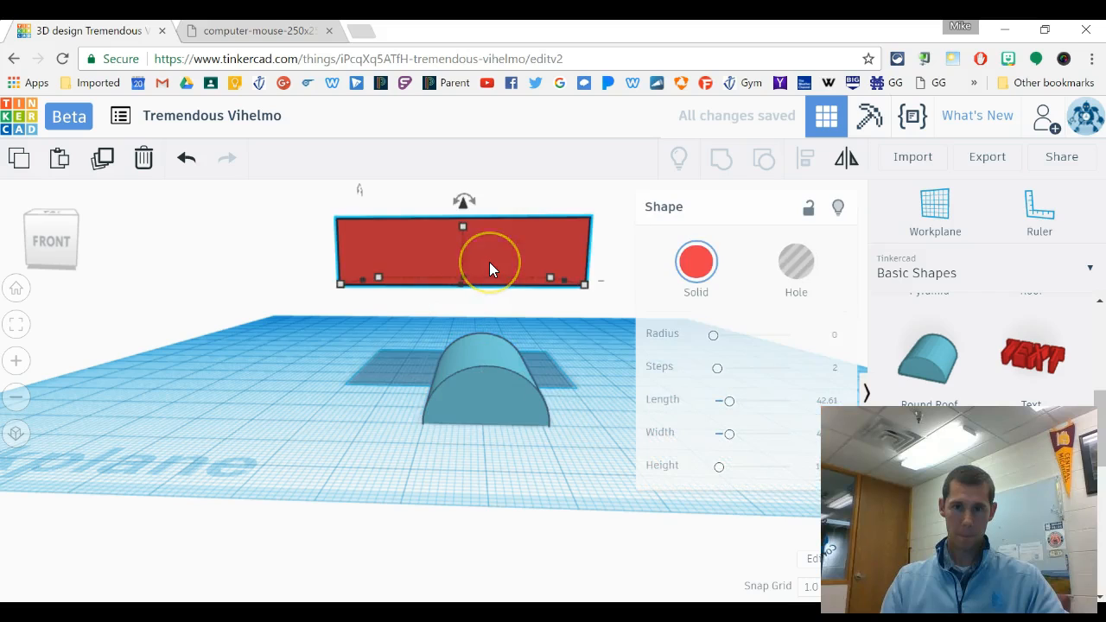
click(498, 346)
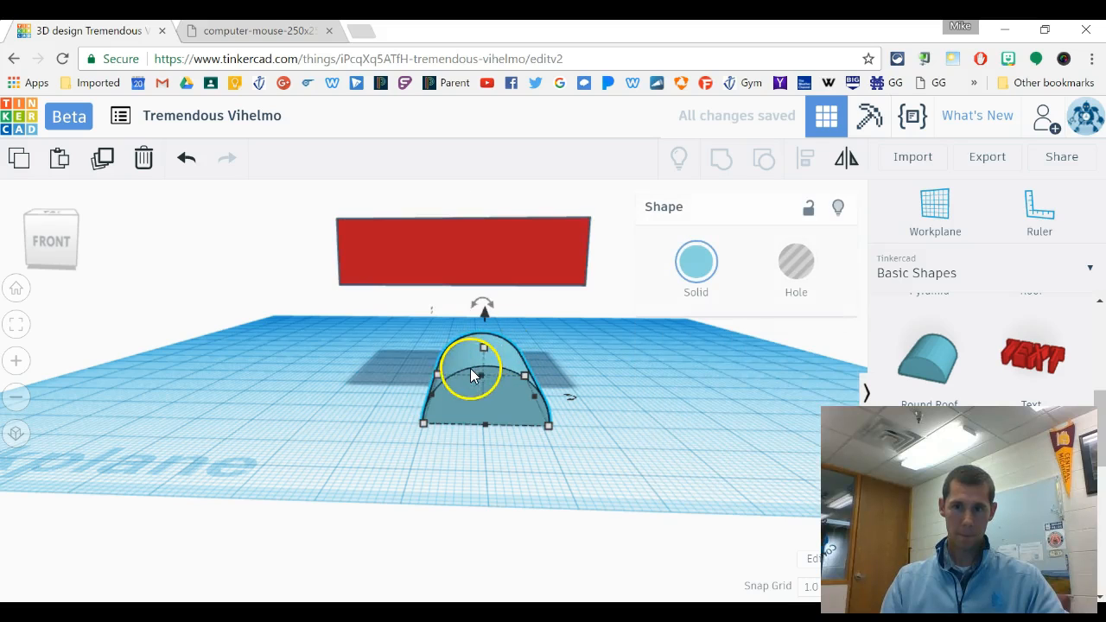
drag(430, 426, 380, 437)
- Tilt the round roof and raise it off the workplane in front of the box
drag(469, 303, 451, 308)
mouse_move(577, 412)
mouse_down()
mouse_move(568, 407)
mouse_move(548, 444)
mouse_move(593, 424)
mouse_up()
drag(484, 301, 492, 200)
right_drag(639, 358, 515, 402)
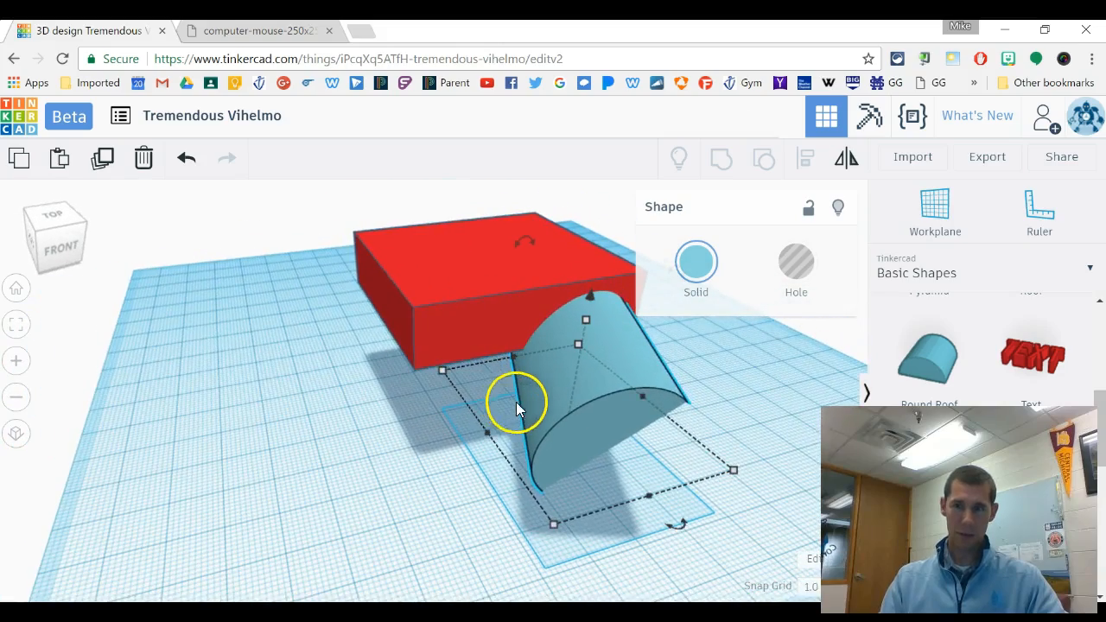
- Place a Text shape reading CHASE on the workplane and shrink its footprint to about 57.6 by 13.9 mm
drag(1041, 356, 362, 425)
click(770, 335)
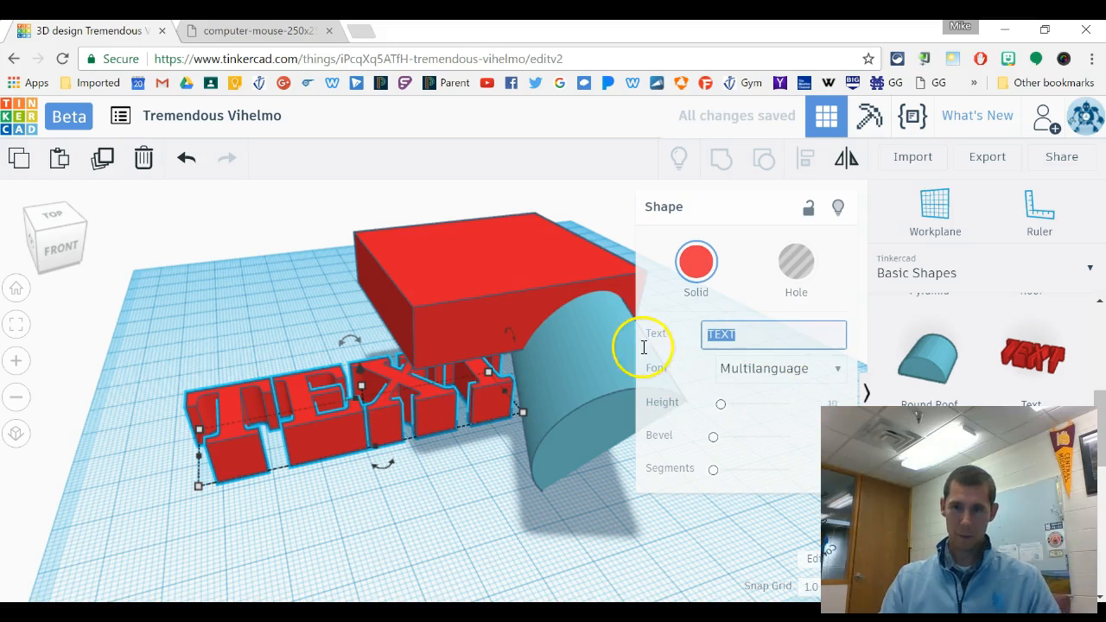
text(CHASE)
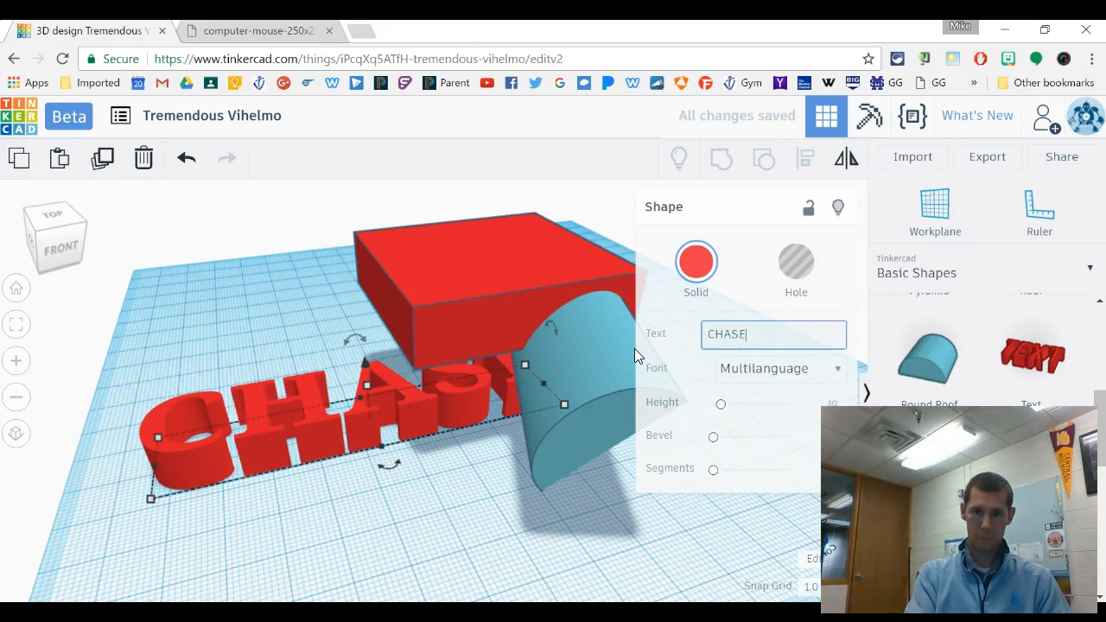
drag(150, 500, 321, 449)
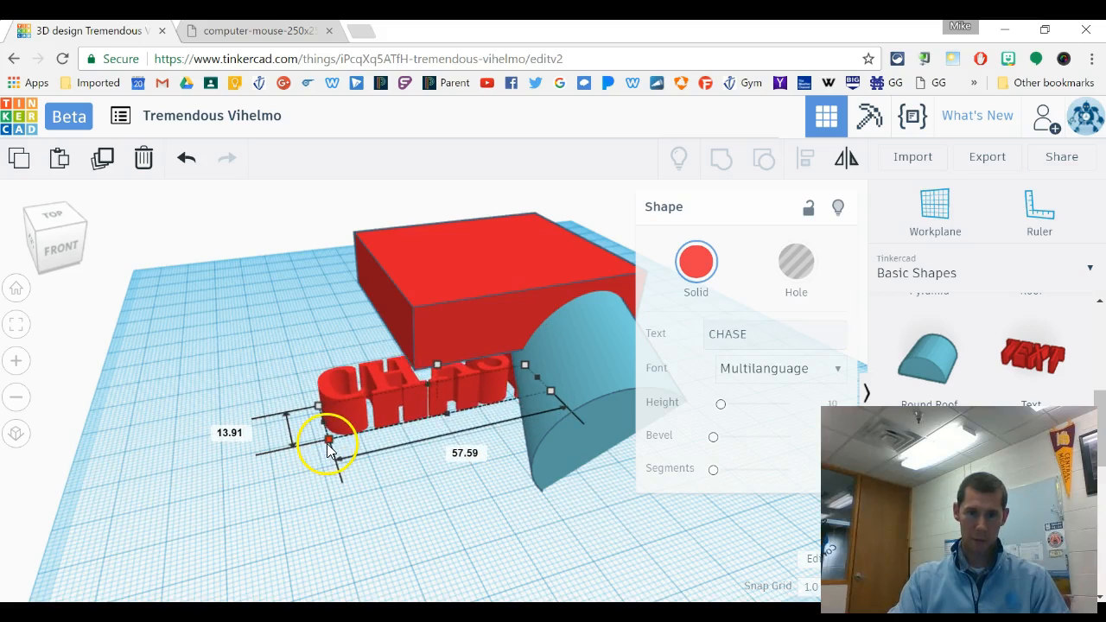
- Delete the red box and the round roof, keeping only the text shape
right_drag(489, 509, 445, 514)
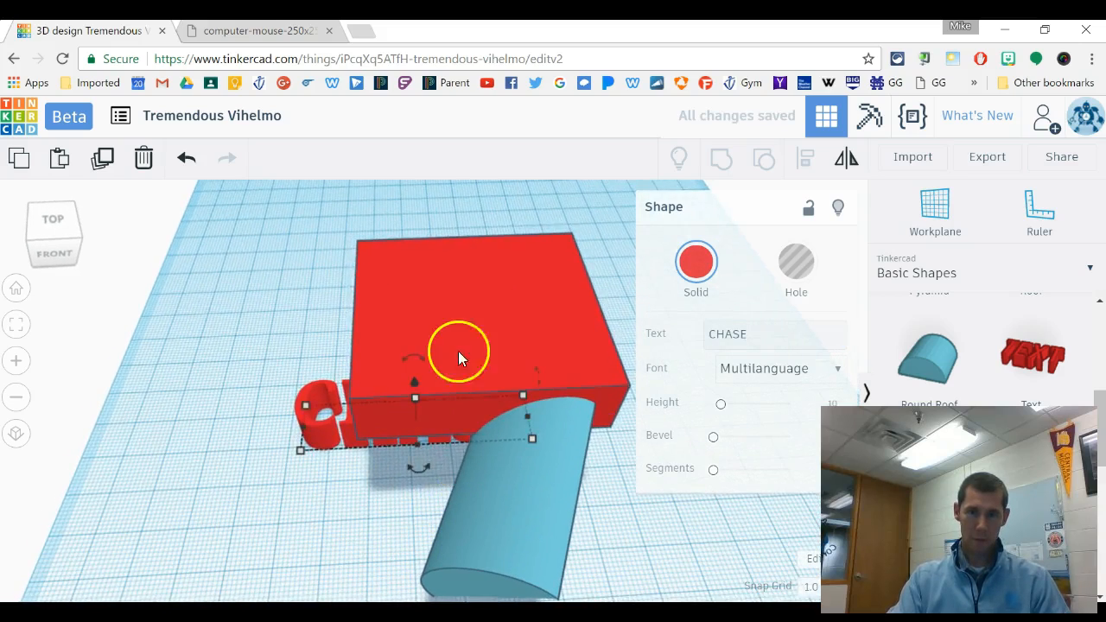
click(462, 338)
key(Delete)
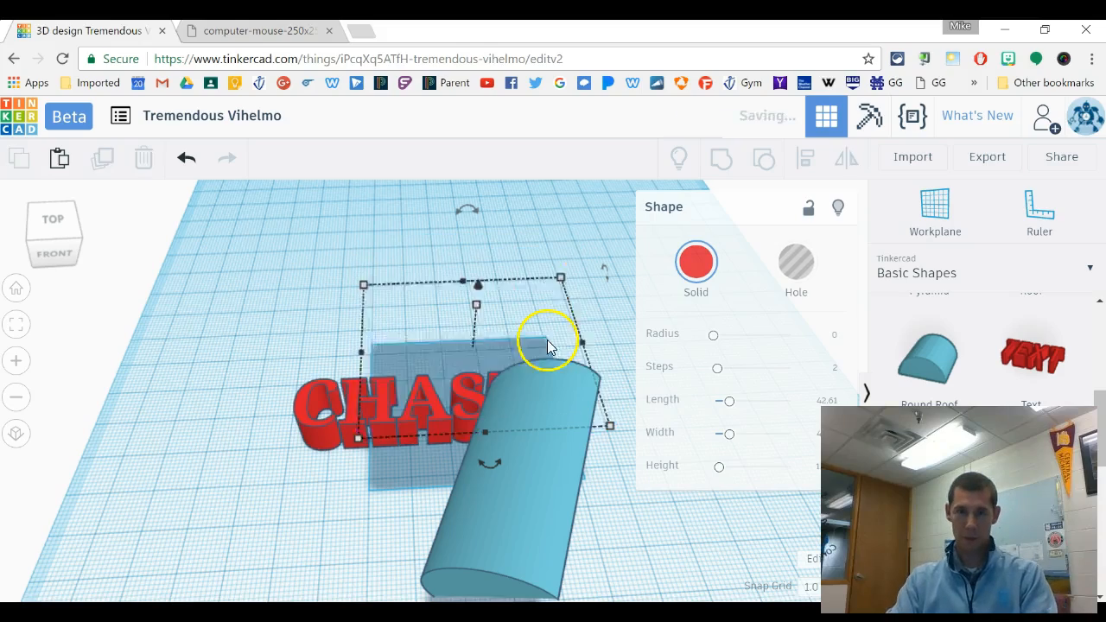
click(537, 457)
key(Delete)
- Try adjusting the bevel of the CHASE text
right_drag(505, 463, 426, 342)
click(426, 345)
right_drag(429, 389, 518, 451)
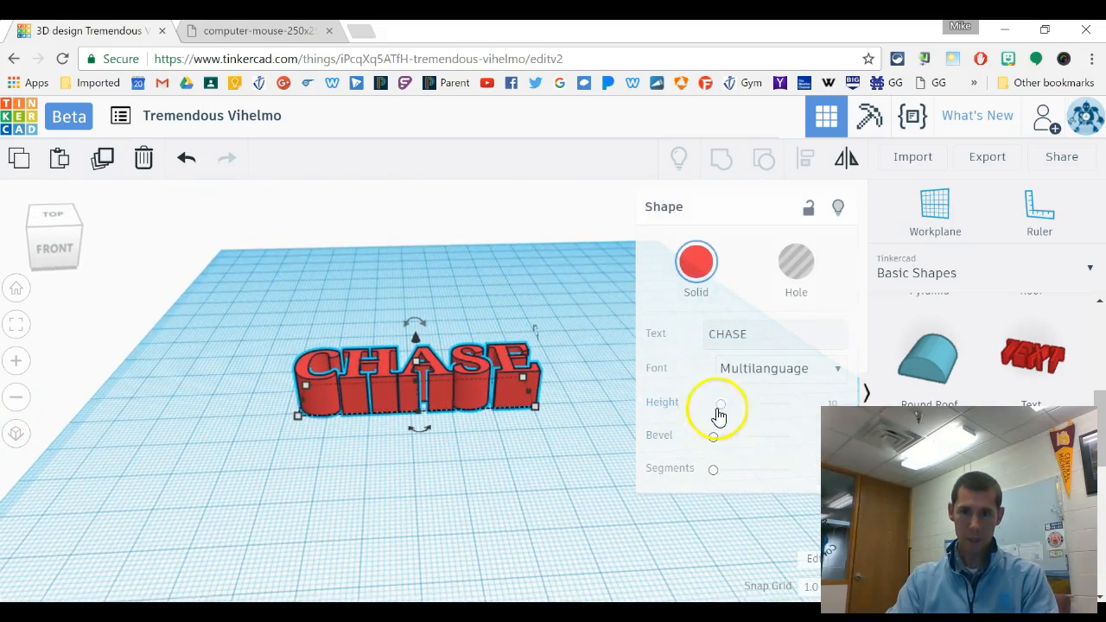
mouse_move(715, 444)
mouse_down()
mouse_move(803, 461)
mouse_move(702, 439)
mouse_up()
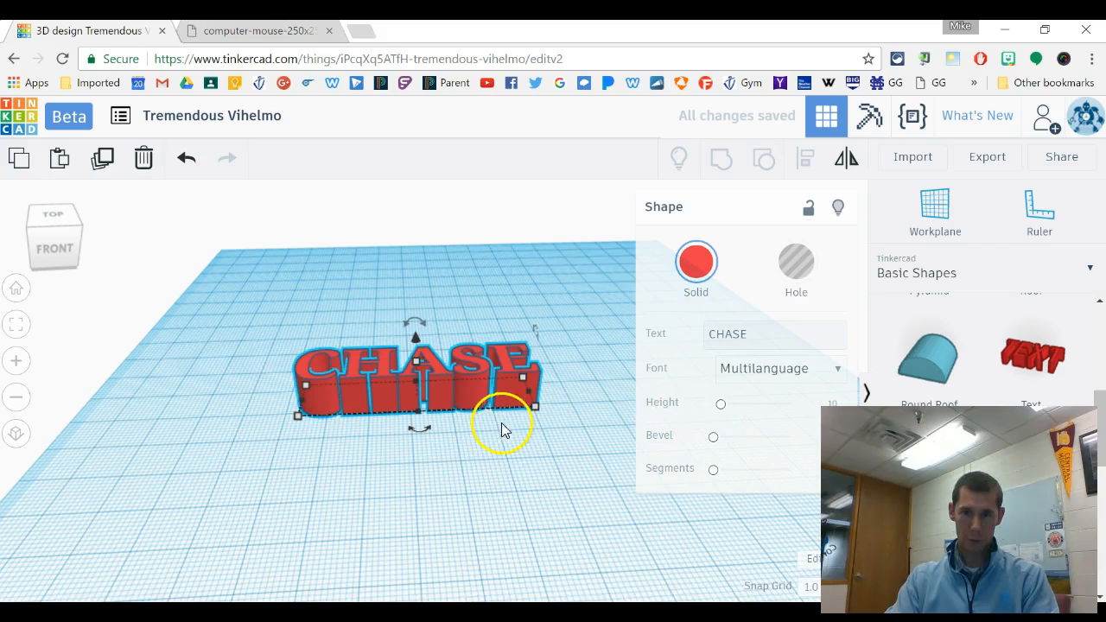
- Enlarge the CHASE text's footprint to about 62.6 by 32.9 mm and reduce its height to 2 mm
click(458, 436)
click(349, 398)
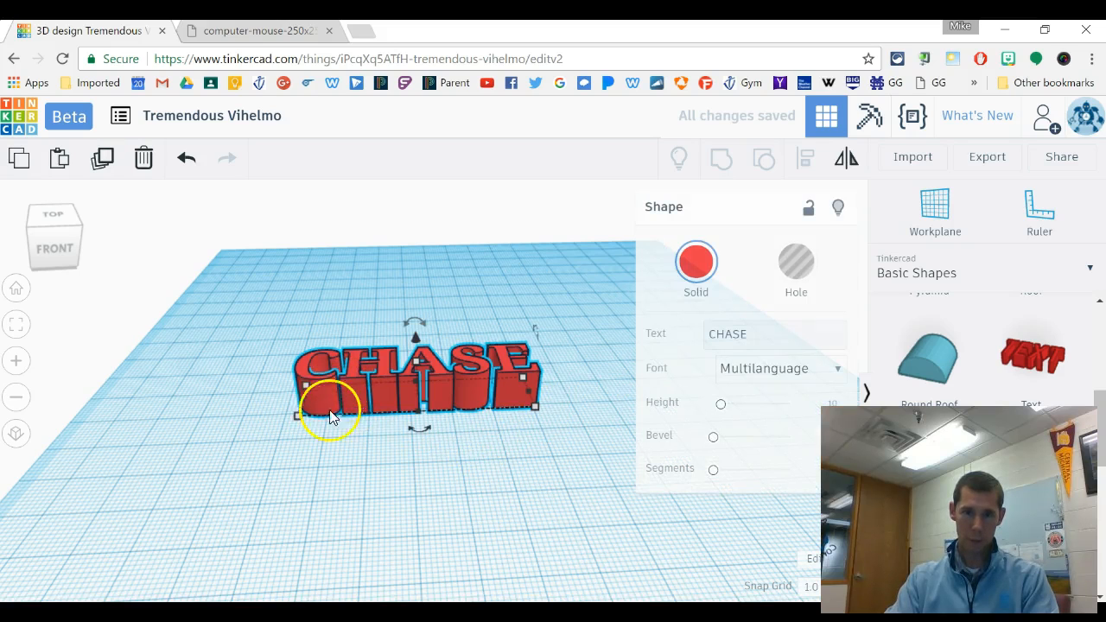
drag(294, 432, 260, 469)
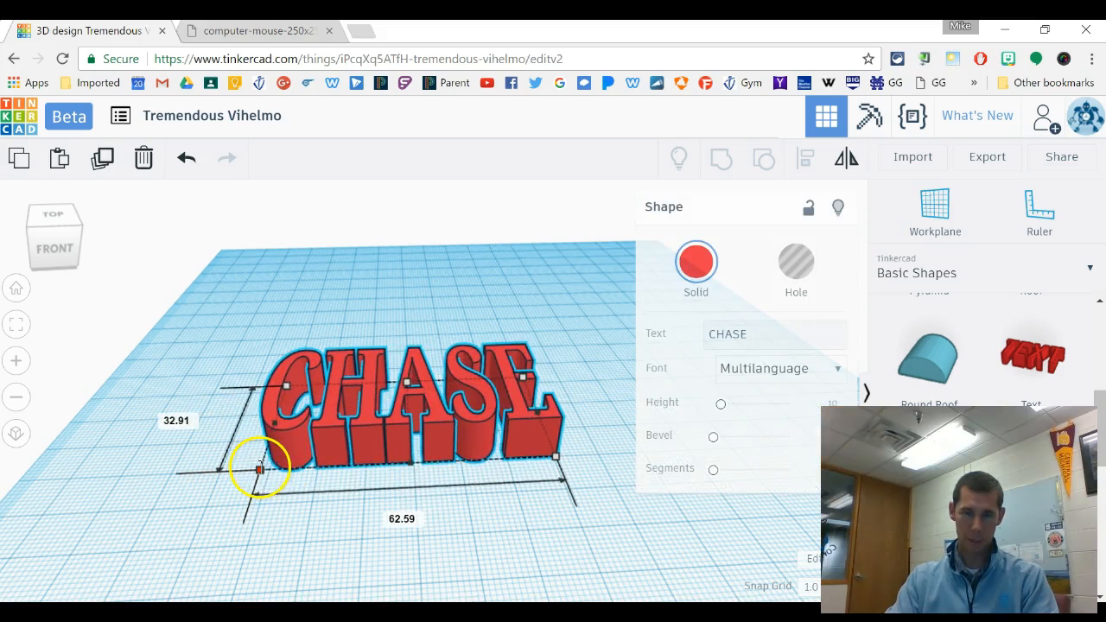
right_drag(400, 513, 406, 482)
drag(409, 343, 424, 384)
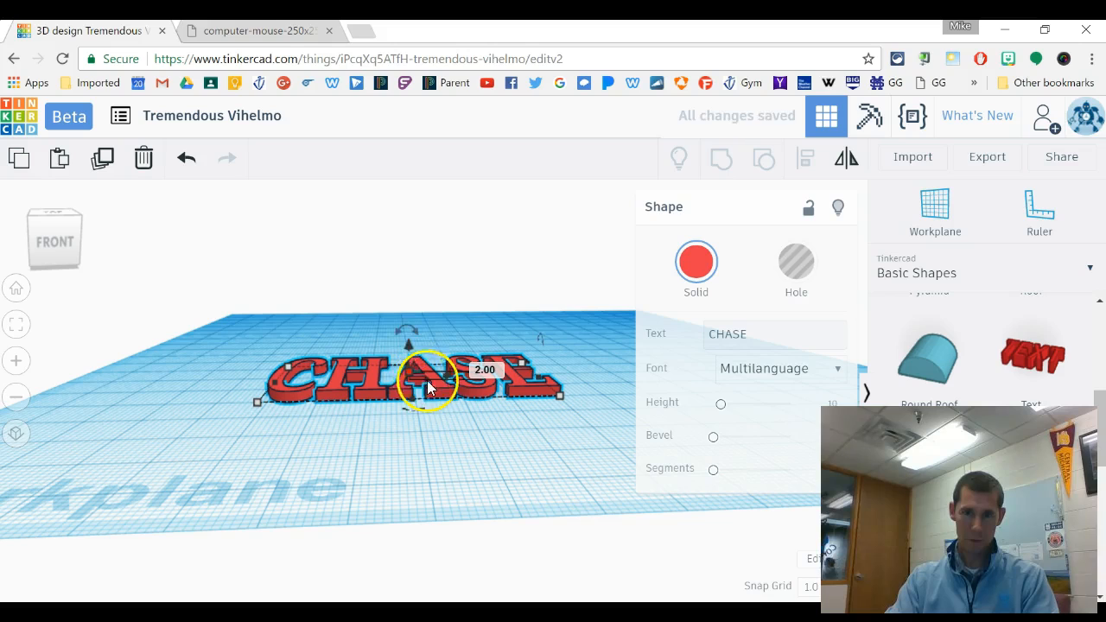
- Raise the flattened CHASE text above the workplane
drag(407, 336, 403, 296)
right_drag(439, 409, 406, 452)
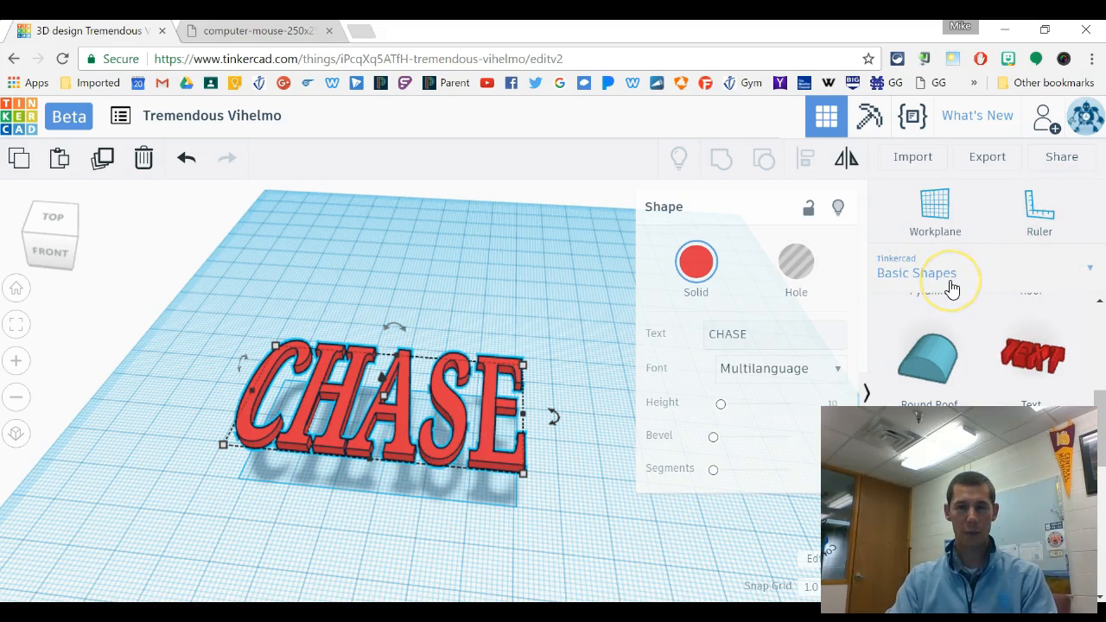
click(508, 438)
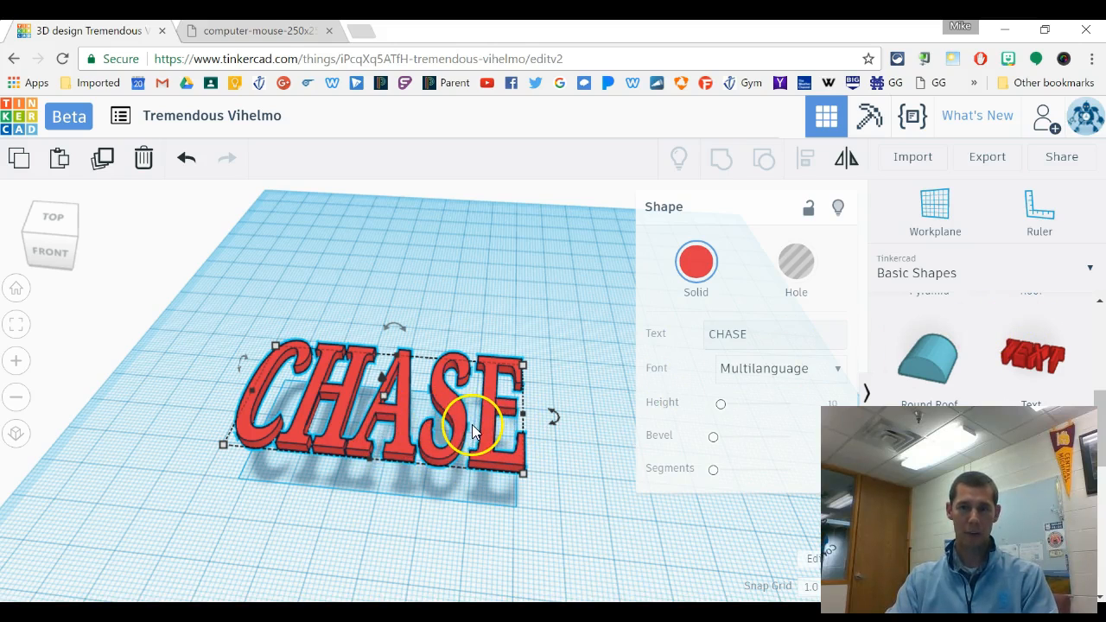
click(458, 393)
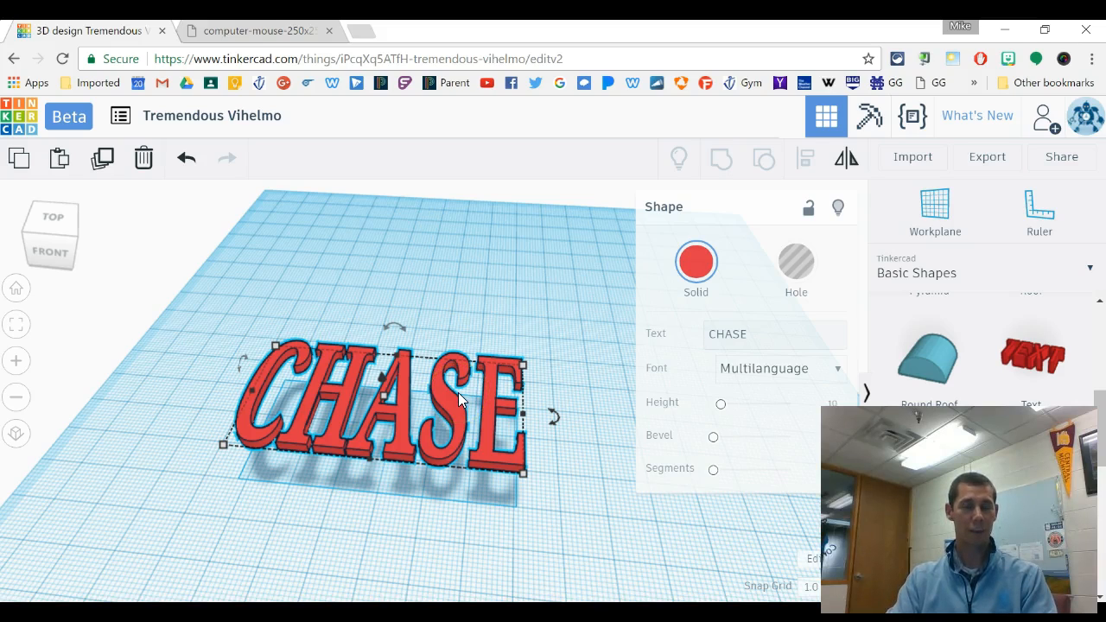